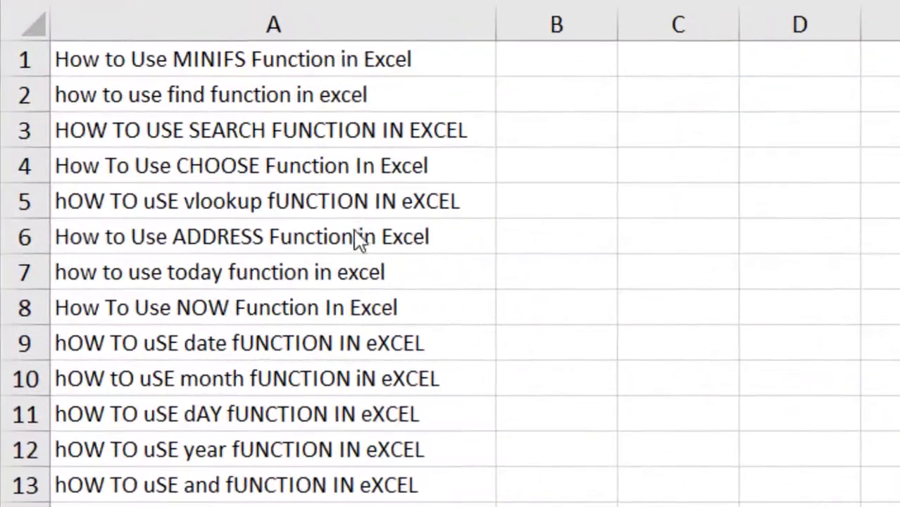
- Review the inconsistently capitalised sentences in column A, including cells A1, A2, A3 and A10
{"action": "left_click", "coordinate": [245, 23]}
{"action": "scroll", "coordinate": [276, 28], "scroll_direction": "down", "scroll_amount": 3}
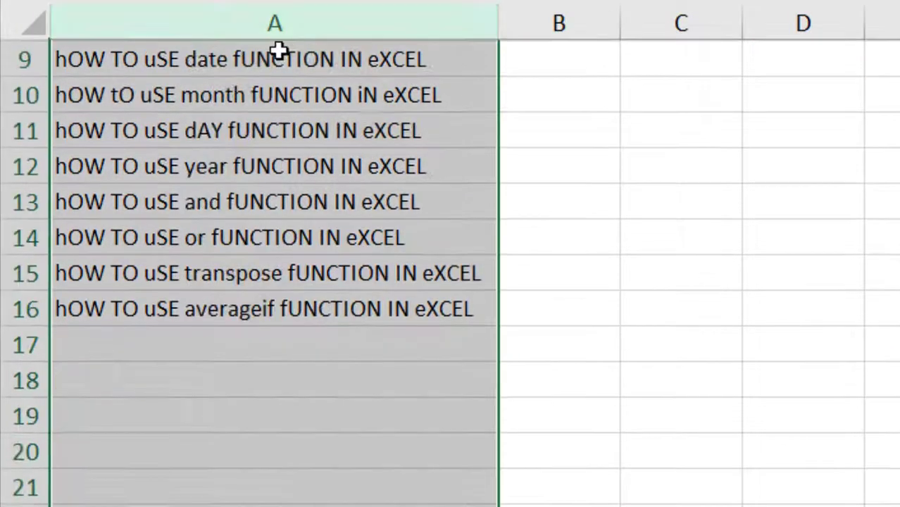
{"action": "key", "text": "ctrl+Home"}
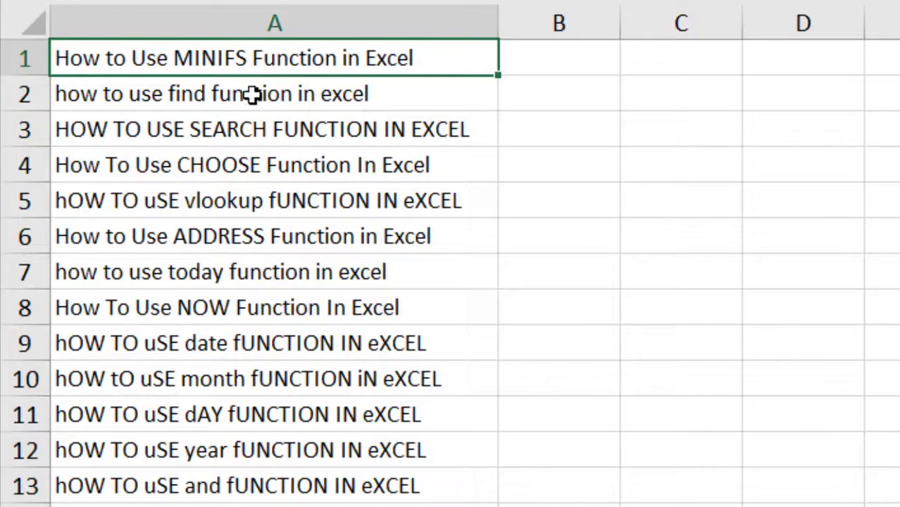
{"action": "left_click", "coordinate": [116, 107]}
{"action": "left_click", "coordinate": [203, 127]}
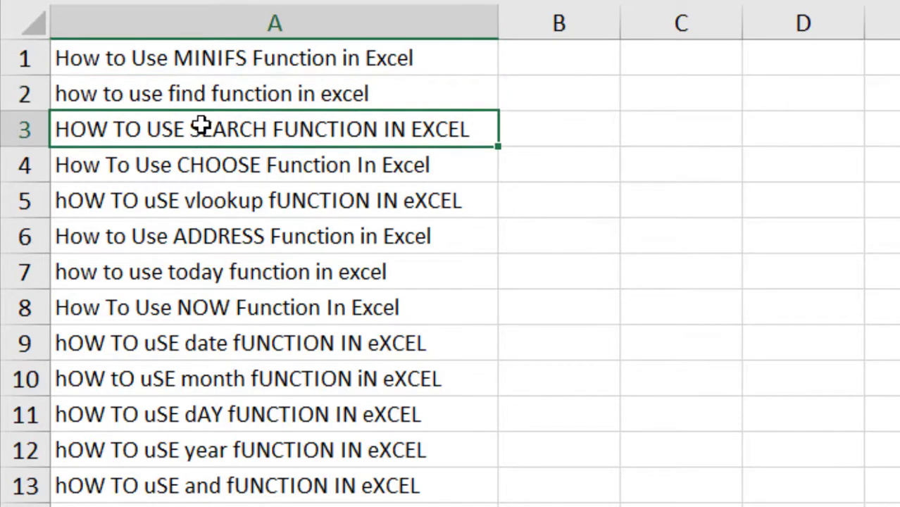
{"action": "left_click", "coordinate": [173, 373]}
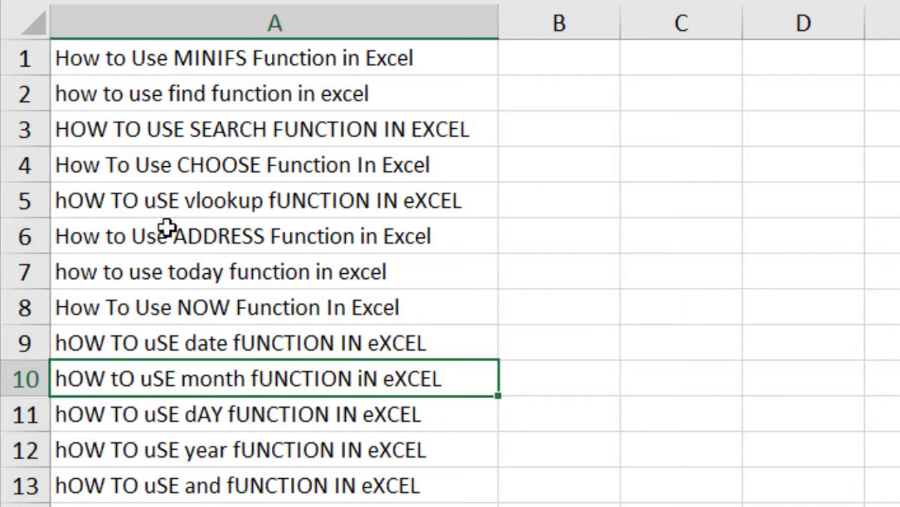
{"action": "double_click", "coordinate": [63, 65]}
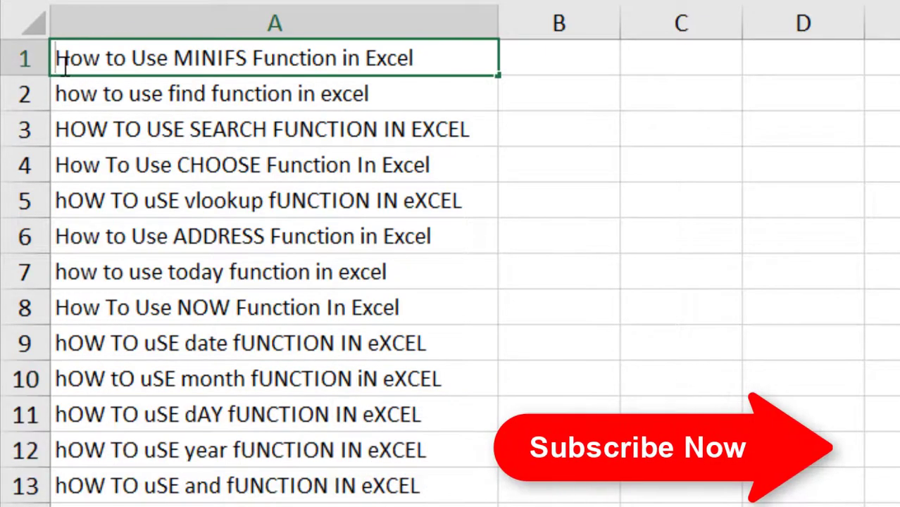
{"action": "mouse_move", "coordinate": [67, 62]}
{"action": "left_mouse_down"}
{"action": "mouse_move", "coordinate": [56, 62]}
{"action": "mouse_move", "coordinate": [414, 58]}
{"action": "left_mouse_up"}
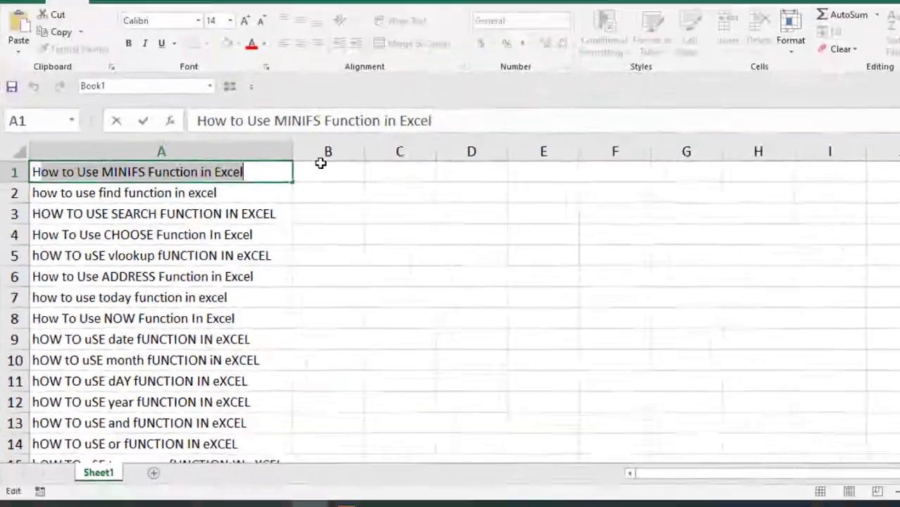
{"action": "left_click", "coordinate": [289, 194]}
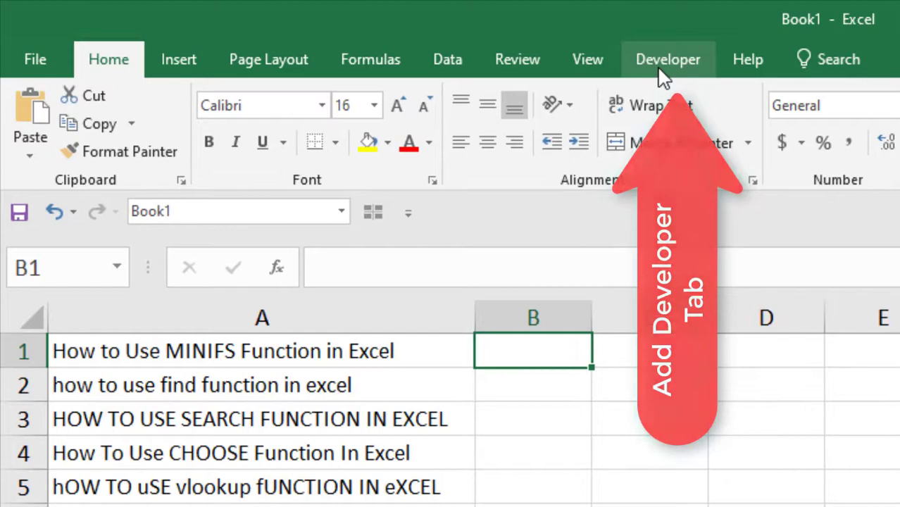
- From the Developer tab, open the Visual Basic editor and insert a new empty module
{"action": "left_click", "coordinate": [661, 65]}
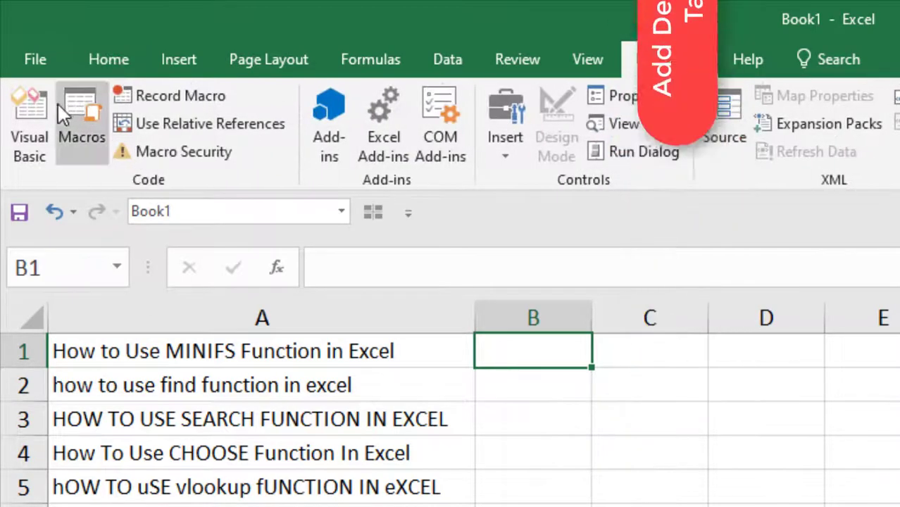
{"action": "left_click", "coordinate": [14, 116]}
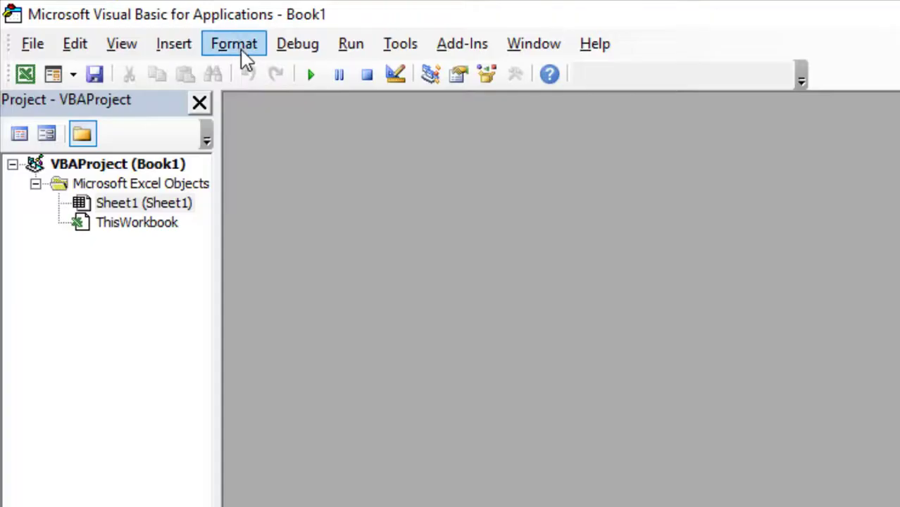
{"action": "left_click", "coordinate": [168, 49]}
{"action": "left_click", "coordinate": [252, 137]}
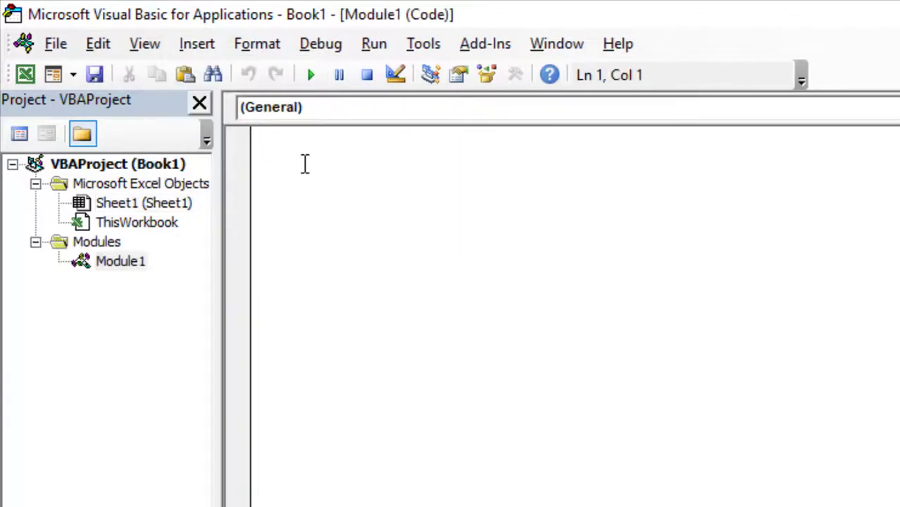
- Paste the FirstLetterUpperCase macro code, highlighting its A:A range and case-conversion expression
{"action": "right_click", "coordinate": [303, 164]}
{"action": "left_click", "coordinate": [356, 235]}
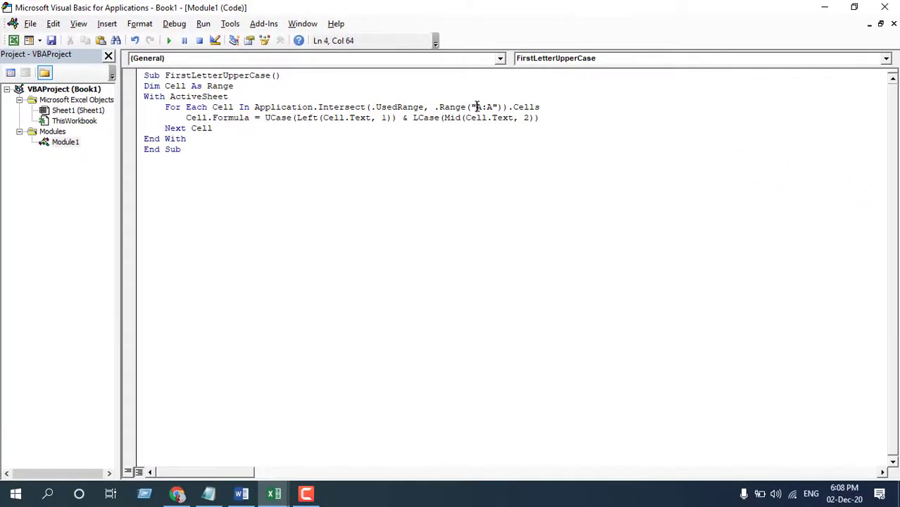
{"action": "left_click_drag", "start_coordinate": [475, 107], "coordinate": [491, 106]}
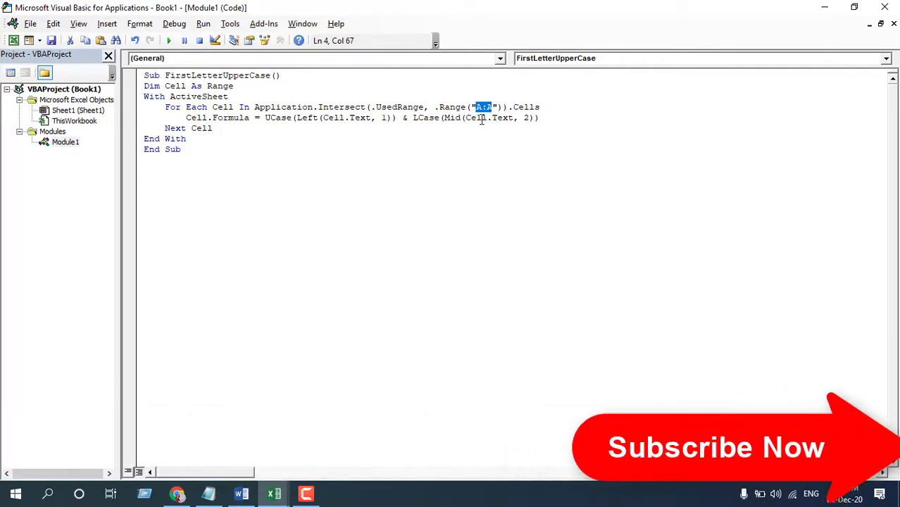
{"action": "left_click_drag", "start_coordinate": [265, 117], "coordinate": [541, 117]}
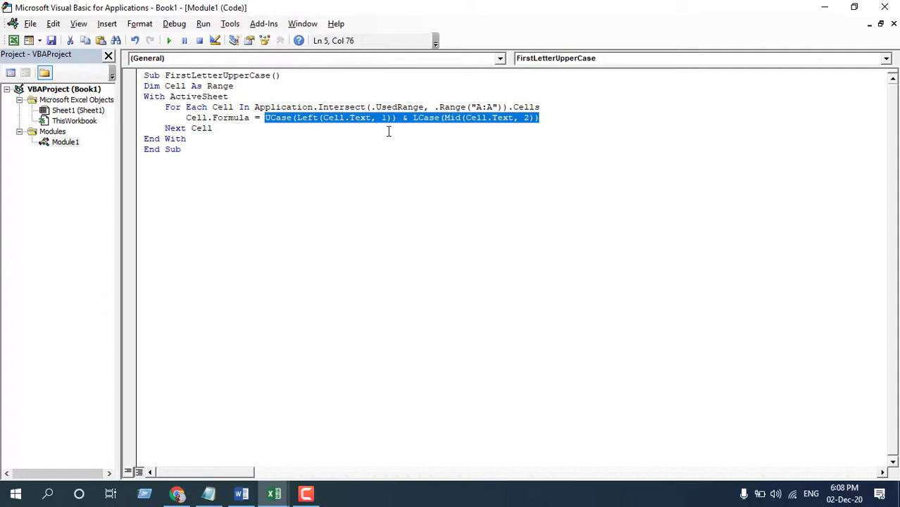
- Back in Excel, select column A, then pick cell D1 where the button will go
{"action": "left_click", "coordinate": [885, 7]}
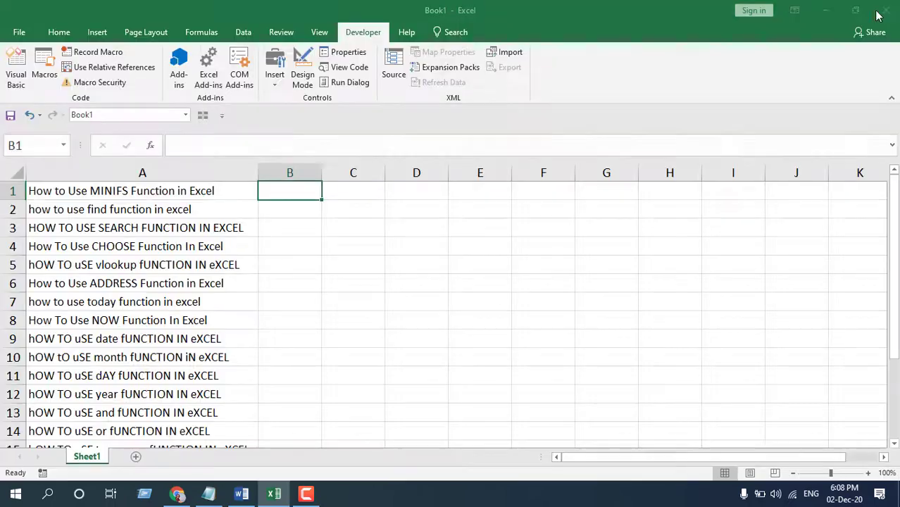
{"action": "left_click", "coordinate": [167, 173]}
{"action": "scroll", "coordinate": [166, 173], "scroll_direction": "down", "scroll_amount": 2}
{"action": "scroll", "coordinate": [172, 177], "scroll_direction": "up", "scroll_amount": 2}
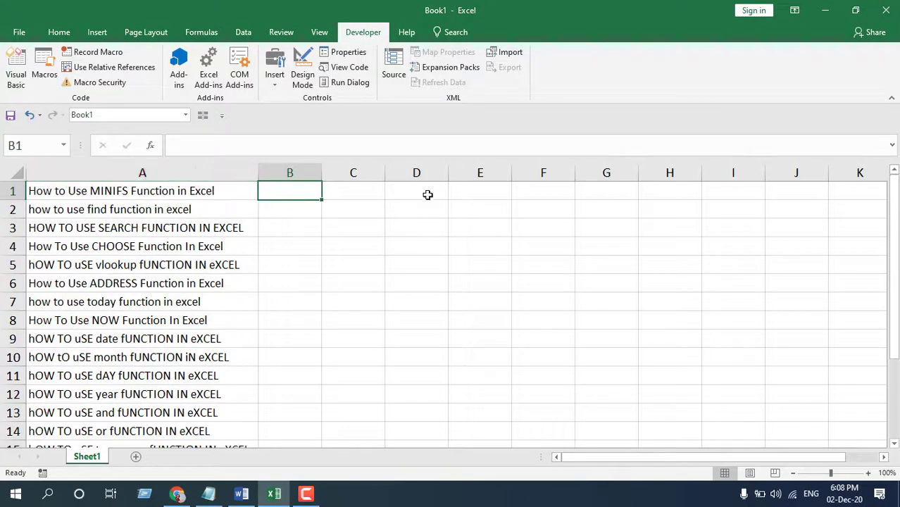
{"action": "left_click", "coordinate": [440, 211]}
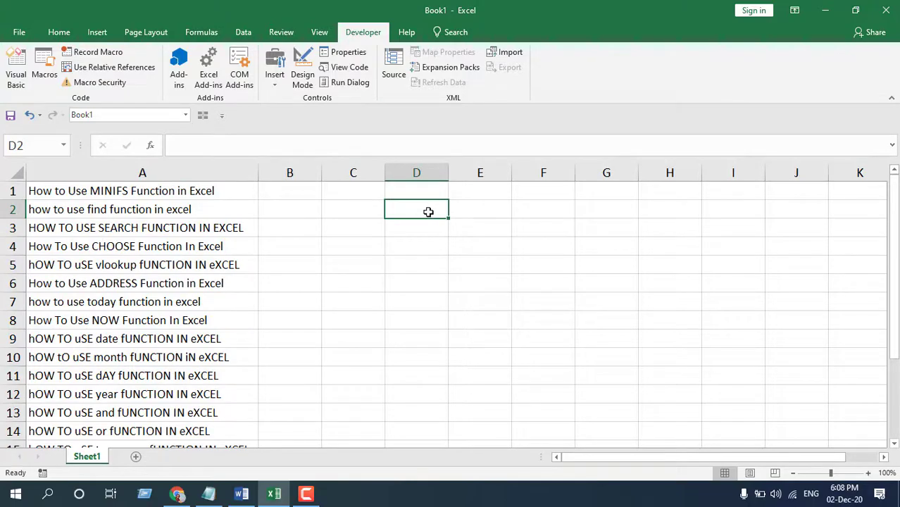
{"action": "left_click", "coordinate": [402, 191]}
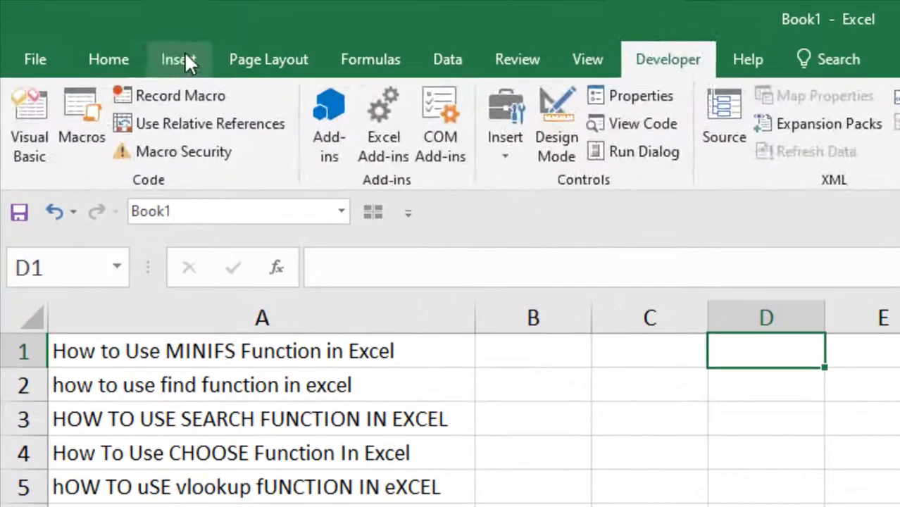
- Draw a rounded rectangle shape over cell D1 to serve as the Capitalize button
{"action": "left_click", "coordinate": [183, 57]}
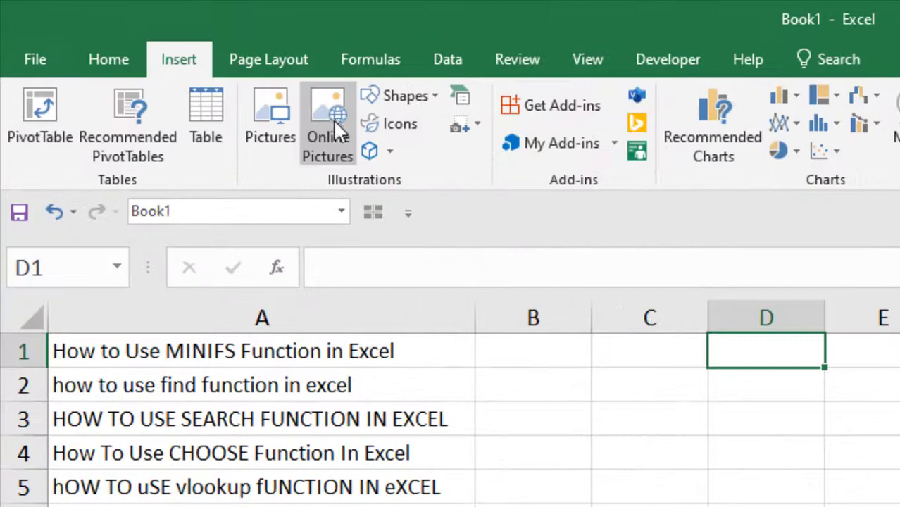
{"action": "left_click", "coordinate": [436, 96]}
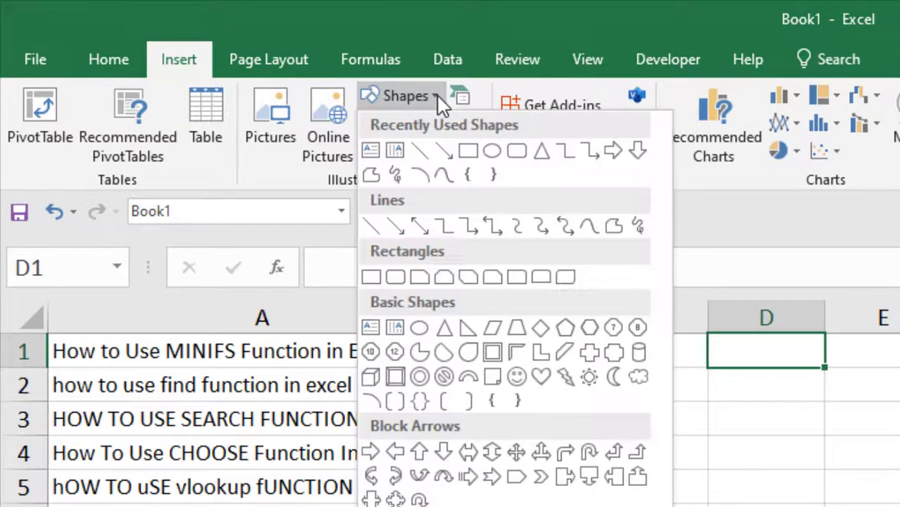
{"action": "left_click", "coordinate": [493, 150]}
{"action": "left_click_drag", "start_coordinate": [710, 337], "coordinate": [828, 375]}
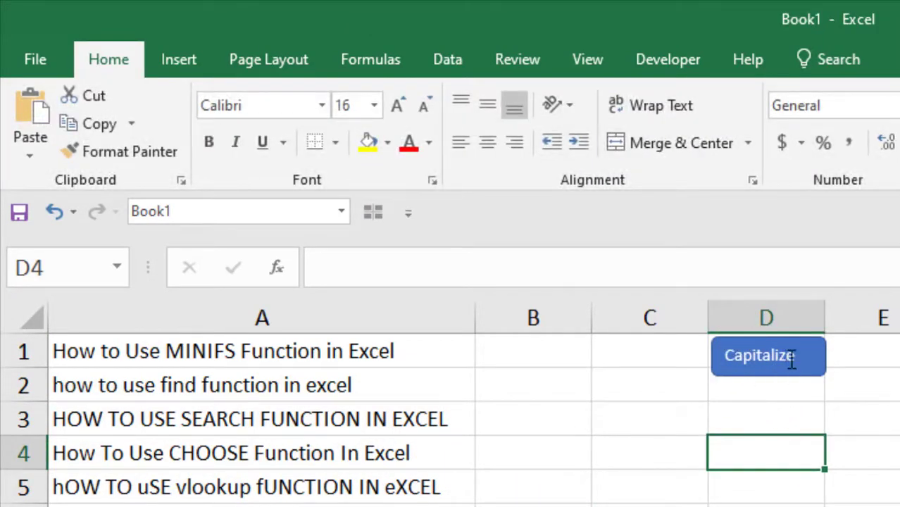
{"action": "left_click", "coordinate": [182, 61]}
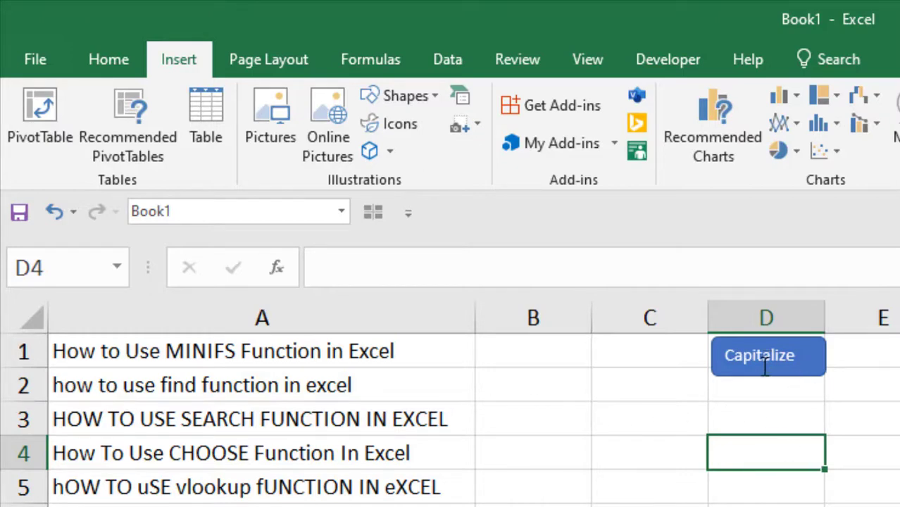
{"action": "left_click", "coordinate": [236, 309]}
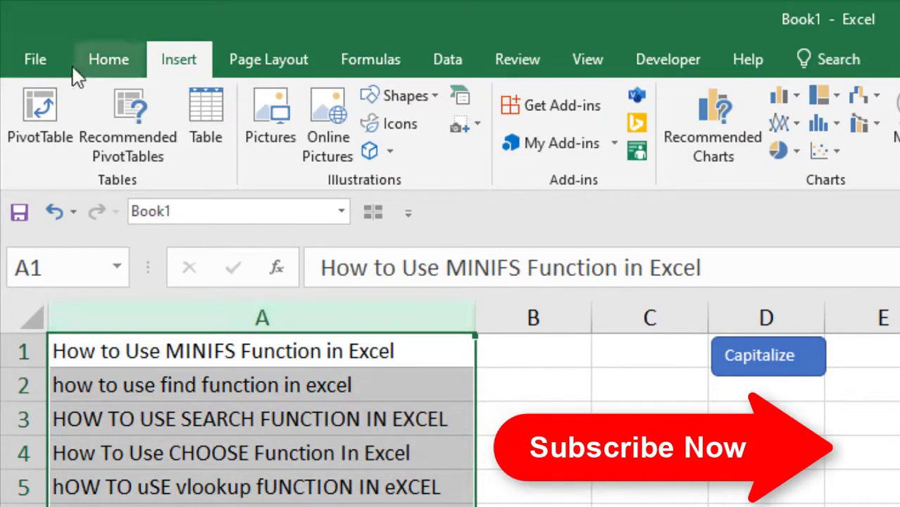
- Assign the FirstLetterUpperCase macro to the Capitalize shape through Assign Macro
{"action": "left_click", "coordinate": [123, 61]}
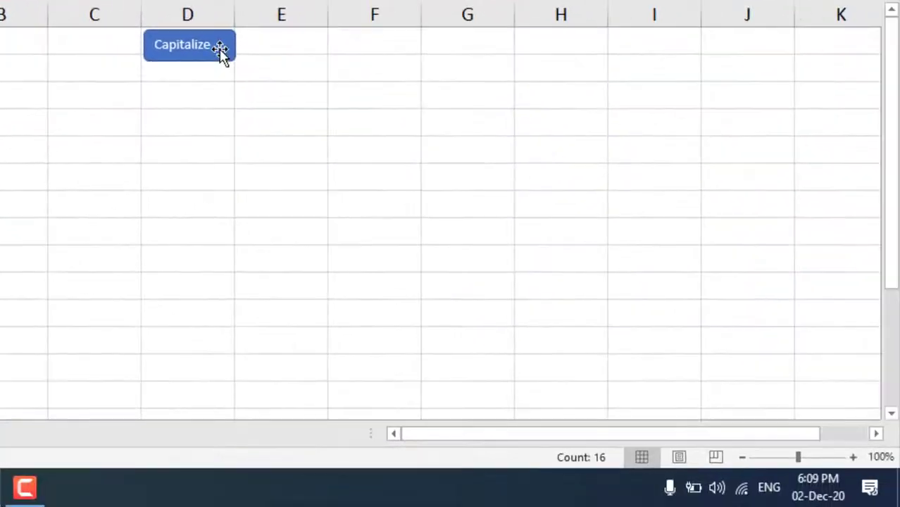
{"action": "right_click", "coordinate": [221, 47]}
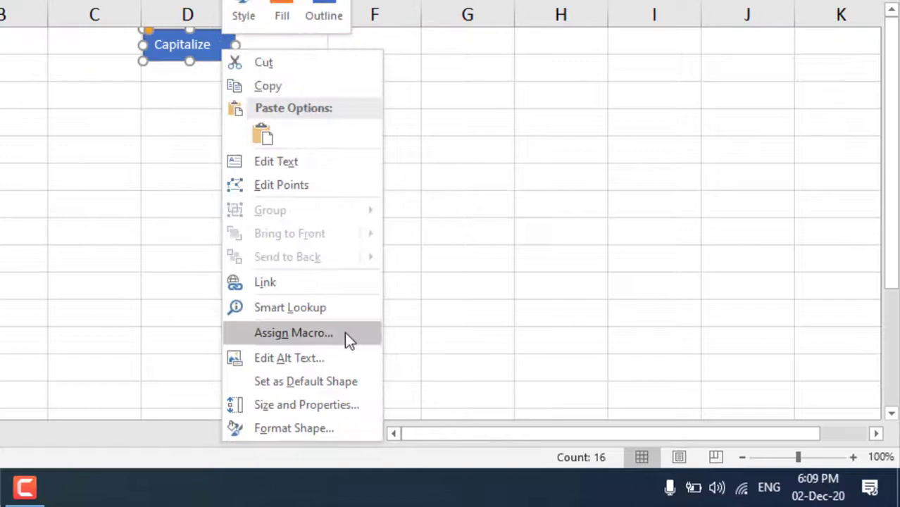
{"action": "left_click", "coordinate": [284, 338]}
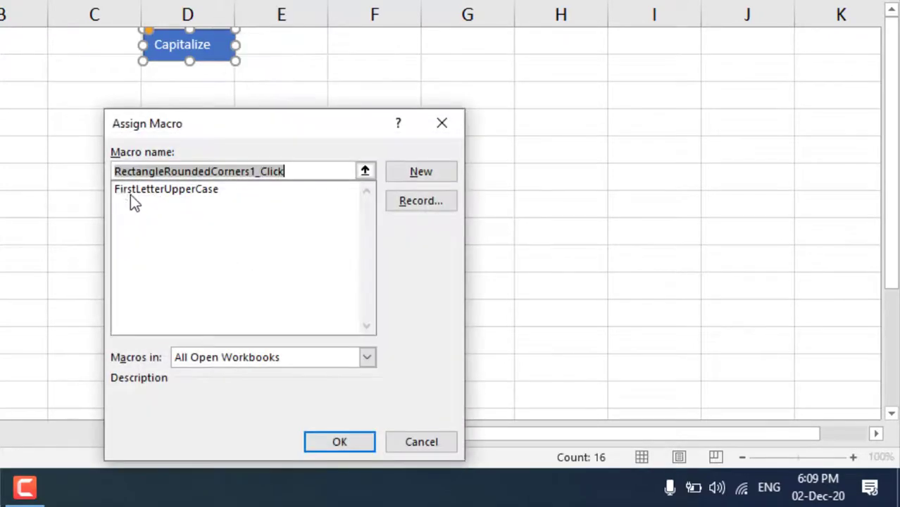
{"action": "left_click", "coordinate": [155, 190]}
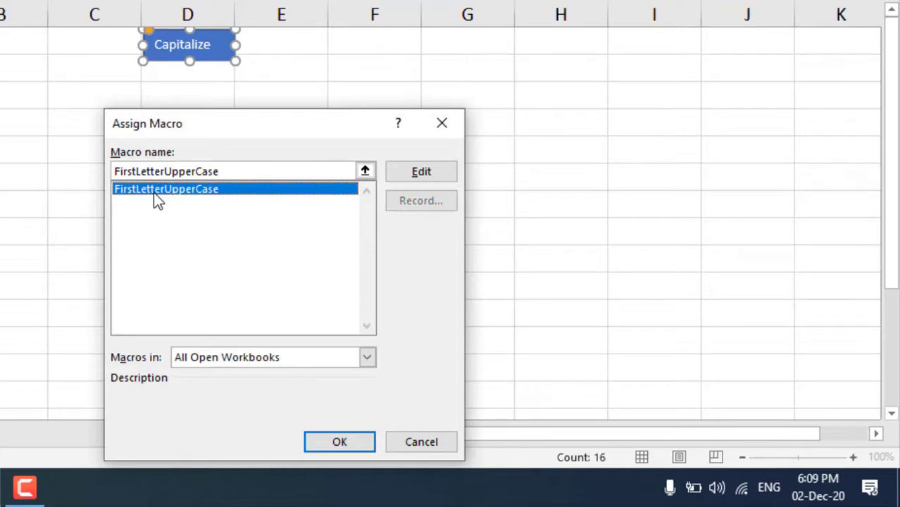
{"action": "left_click", "coordinate": [336, 442]}
{"action": "left_click", "coordinate": [241, 124]}
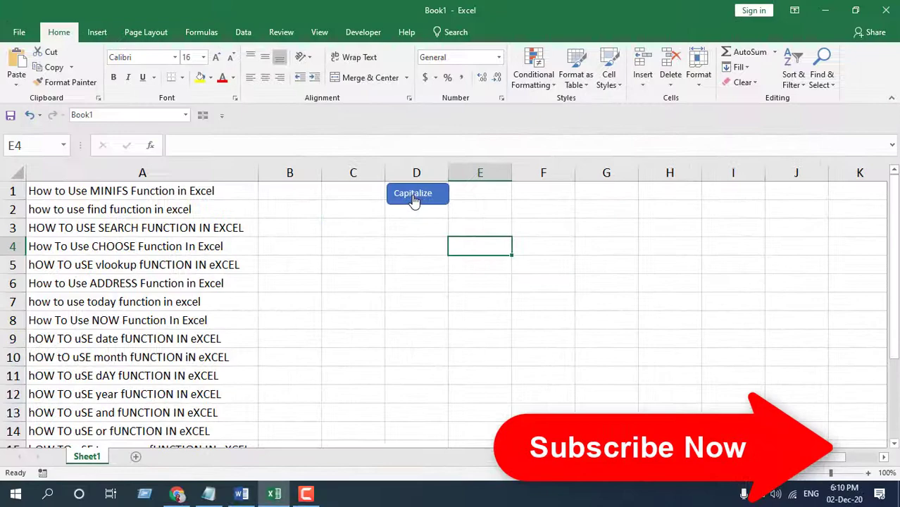
- Select the sentences from A1 down to A16 and run the Capitalize button
{"action": "left_click", "coordinate": [221, 189]}
{"action": "key", "text": "ctrl+shift+Down"}
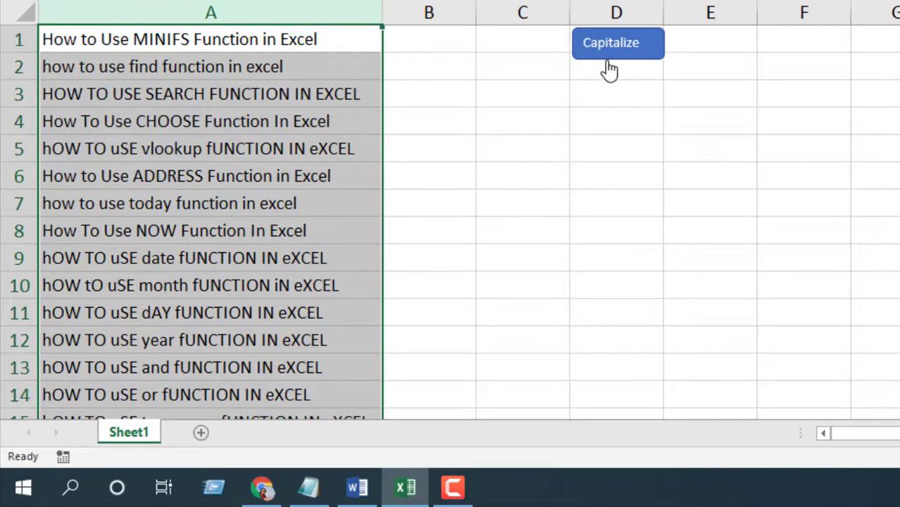
{"action": "left_click", "coordinate": [610, 69]}
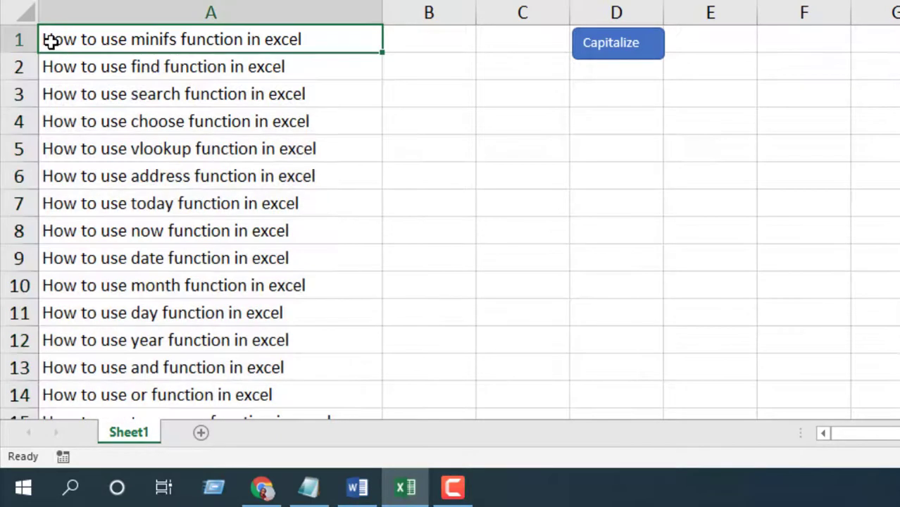
- Check that cell A1's text is now in sentence case
{"action": "left_click", "coordinate": [55, 45]}
{"action": "double_click", "coordinate": [54, 40]}
{"action": "left_click_drag", "start_coordinate": [42, 40], "coordinate": [230, 74]}
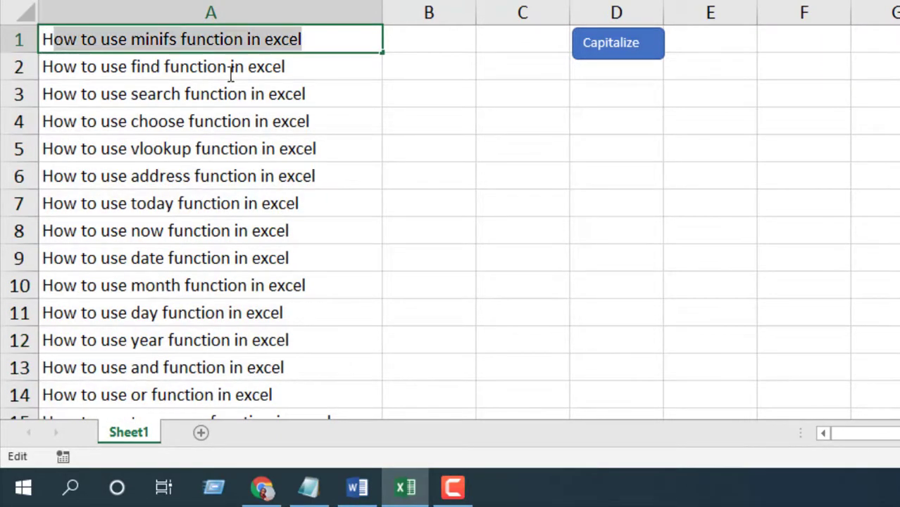
{"action": "left_click", "coordinate": [617, 193]}
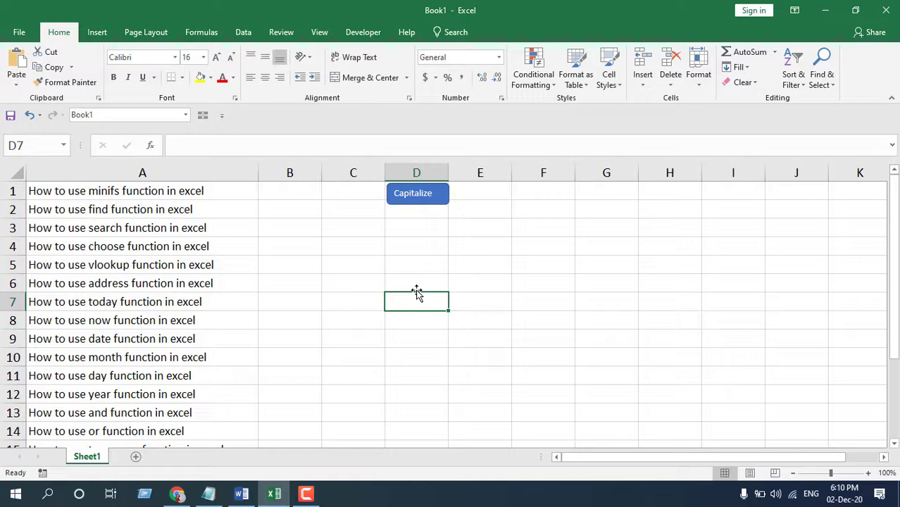
{"action": "left_click", "coordinate": [233, 184]}
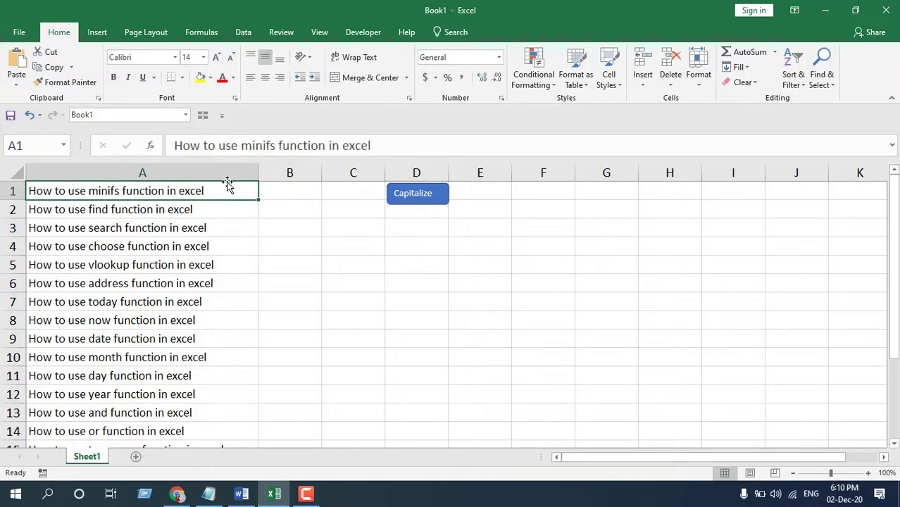